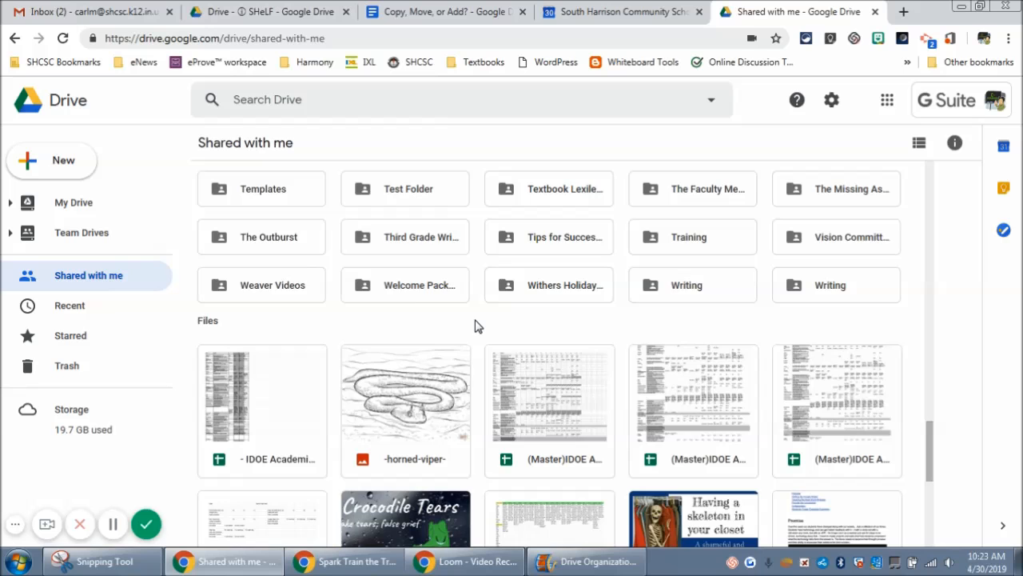
Make a copy of the shared "#DLD2019 Creative Writing Challenge HyperDoc" and locate the new copy in My Drive.
scroll(475, 326, "down", 2)
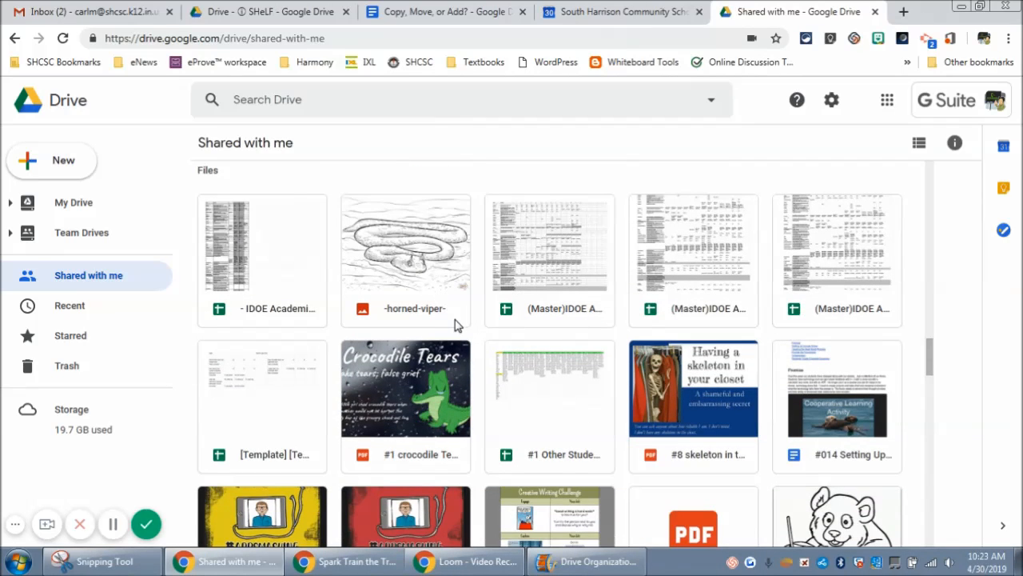
scroll(456, 324, "down", 2)
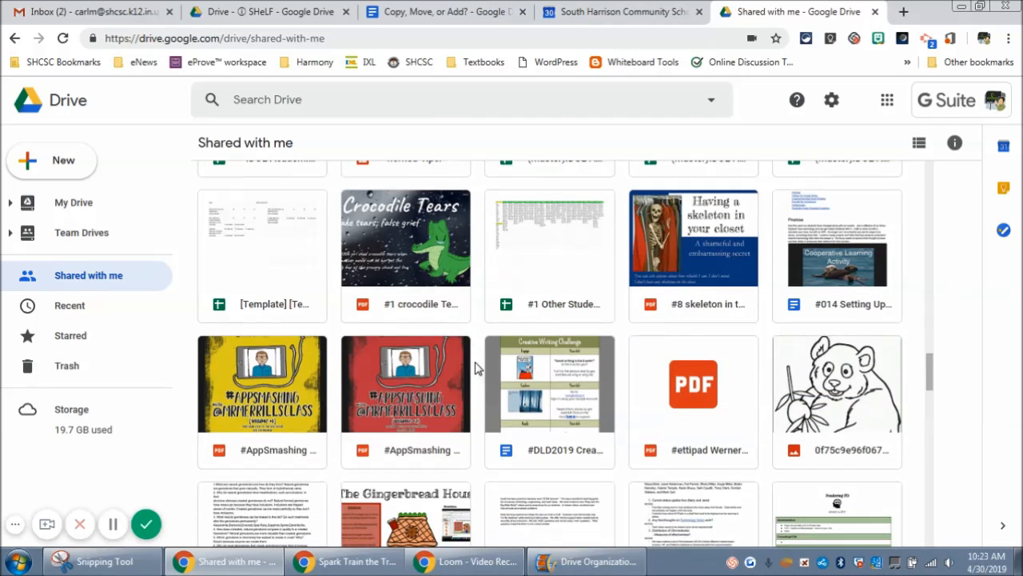
scroll(579, 430, "down", 1)
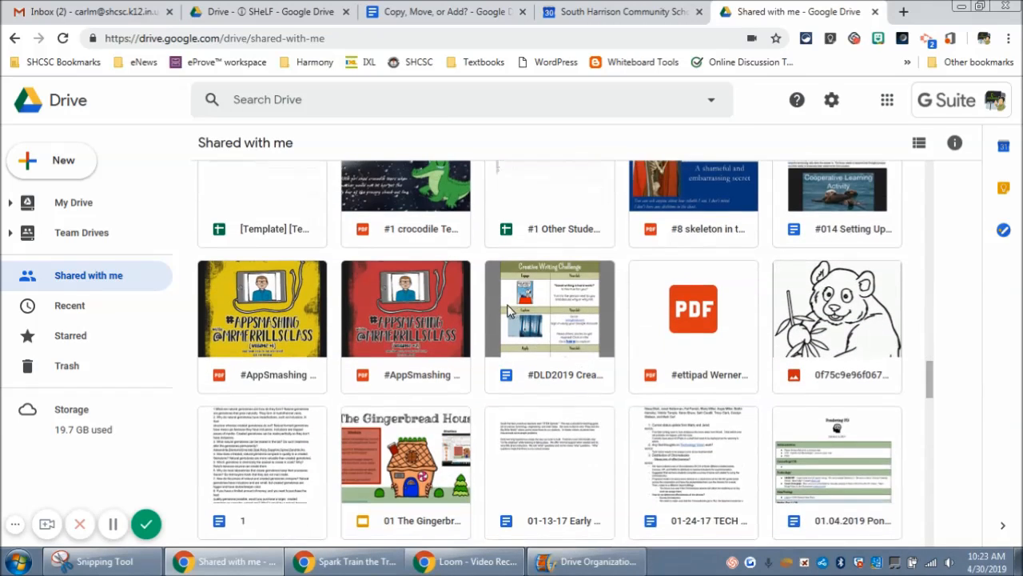
right_click(555, 296)
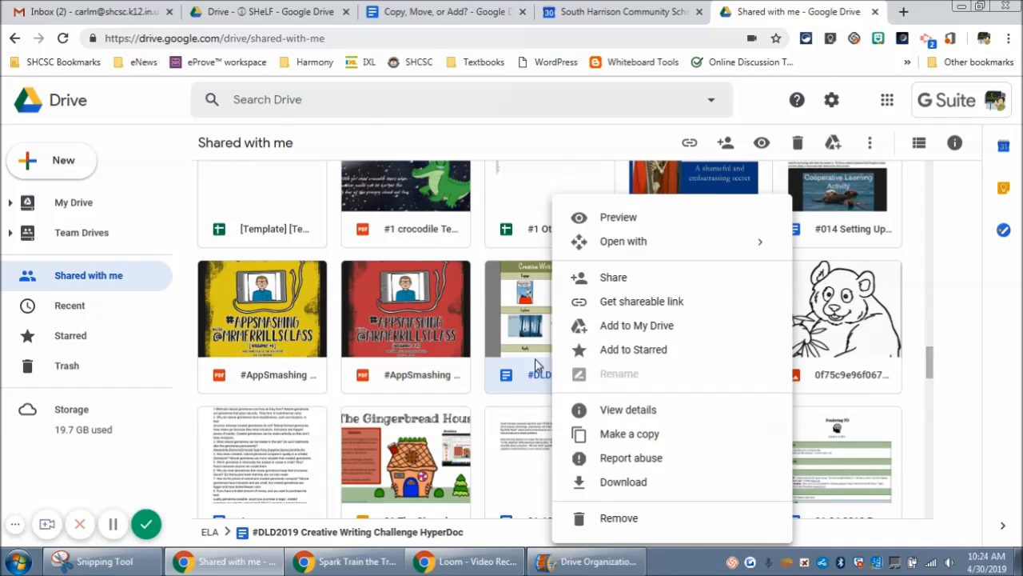
left_click(618, 435)
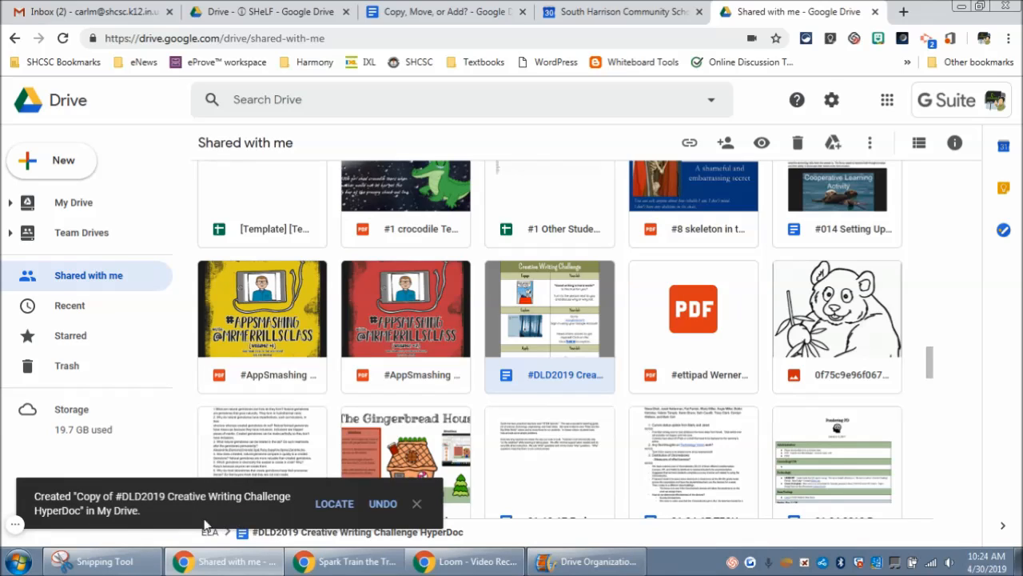
left_click(333, 503)
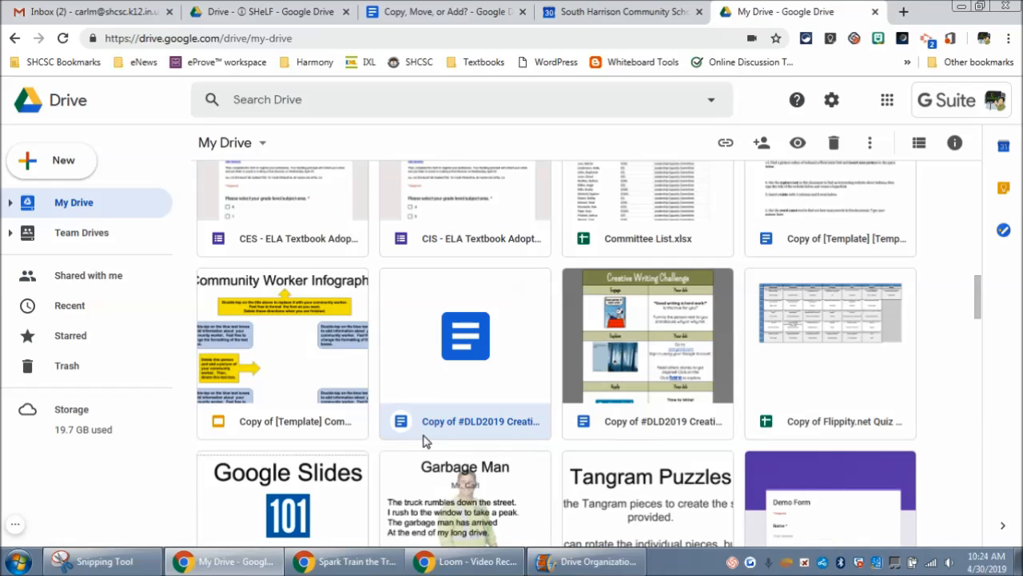
left_click(429, 431)
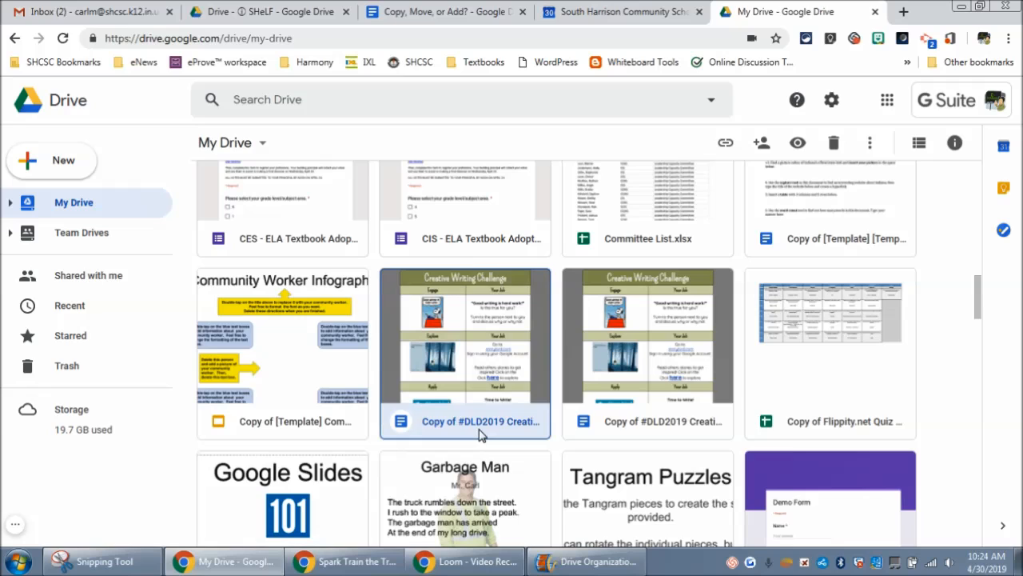
Open the other existing copy of the Creative Writing Challenge HyperDoc and start making a copy from inside the document.
double_click(614, 341)
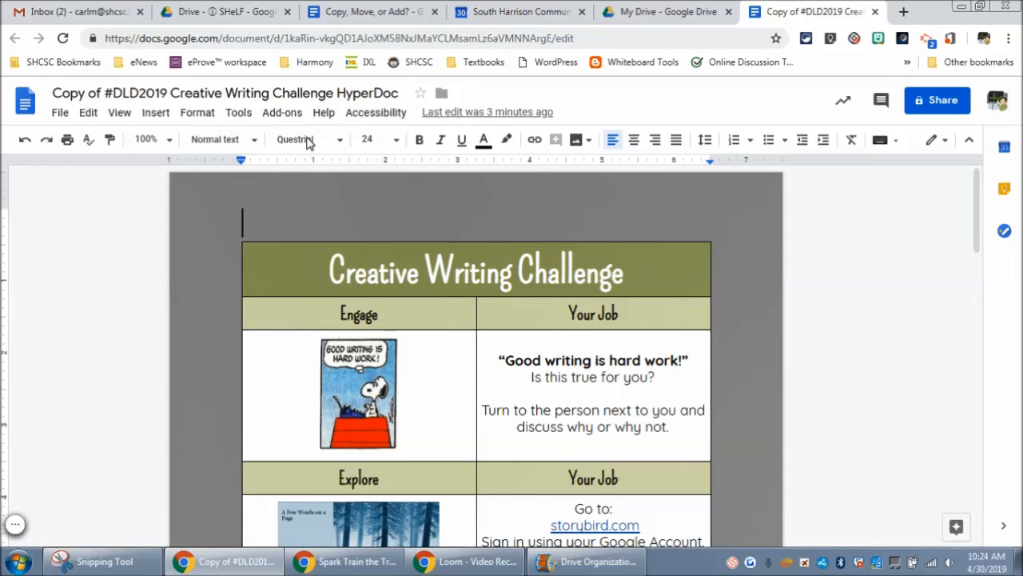
left_click(57, 124)
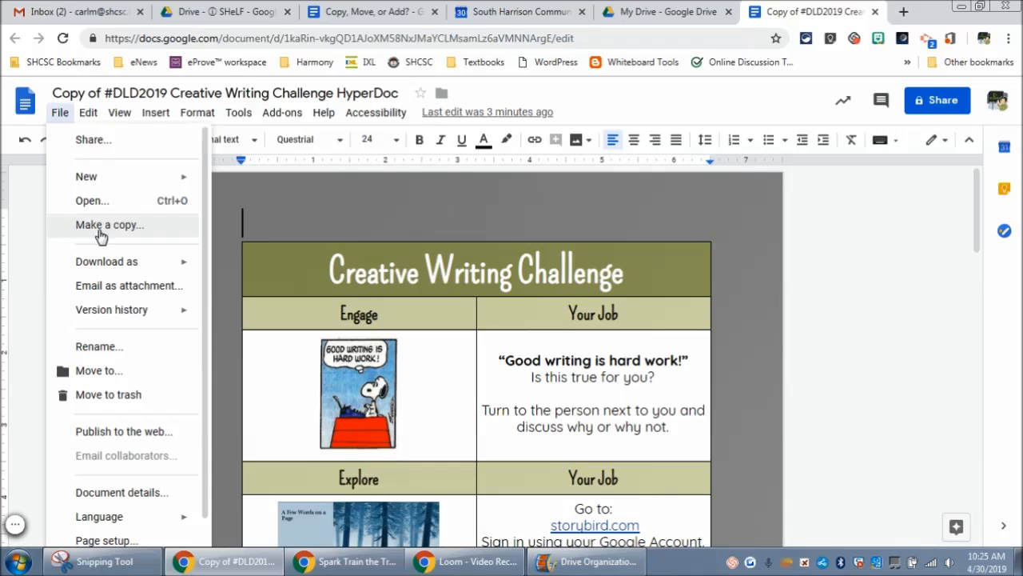
left_click(110, 227)
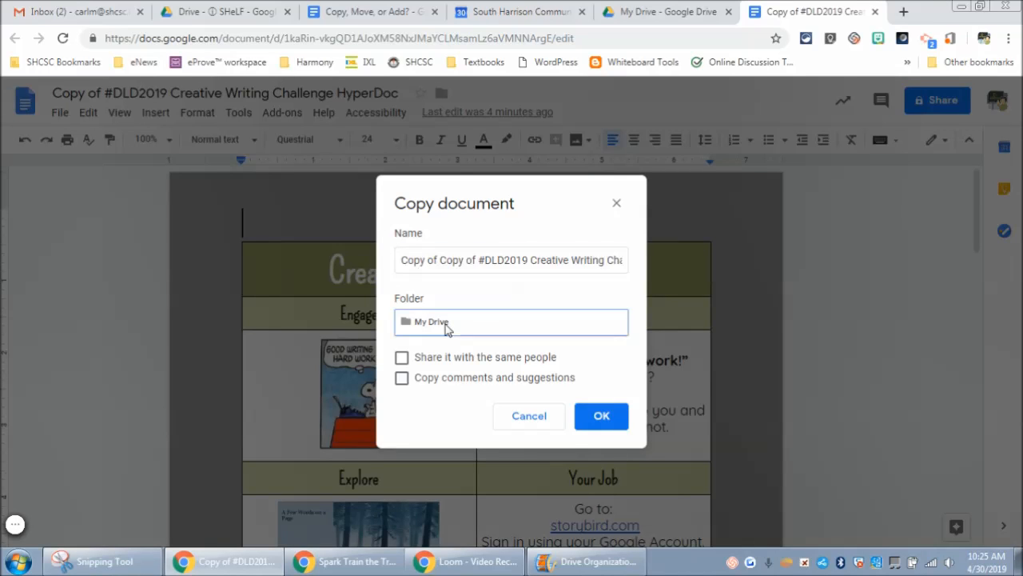
Set the destination folder of the document copy to the e-Learning folder in My Drive.
left_click(446, 329)
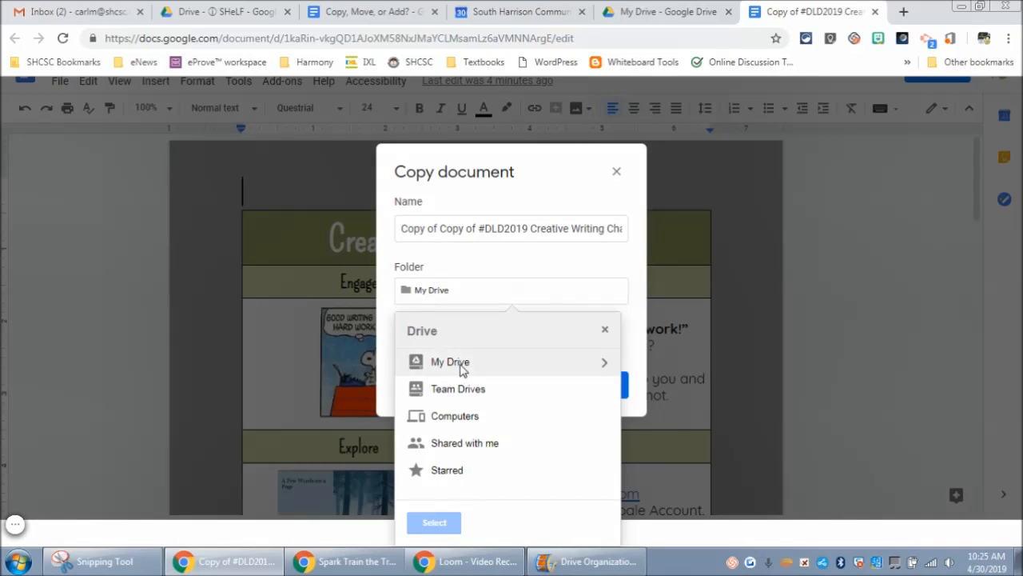
left_click(461, 368)
left_click(599, 365)
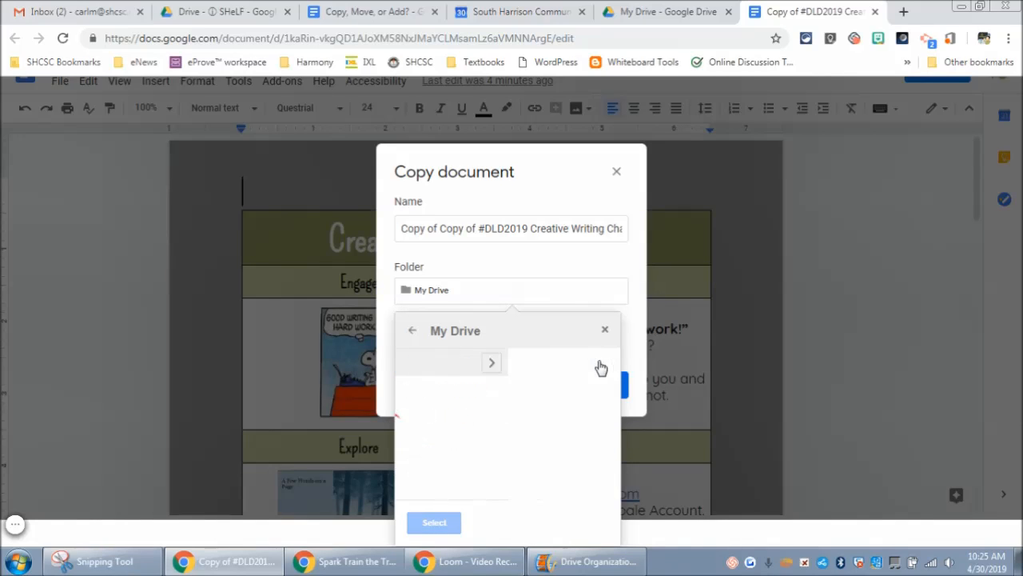
scroll(486, 401, "down", 5)
scroll(487, 400, "down", 5)
scroll(486, 399, "up", 10)
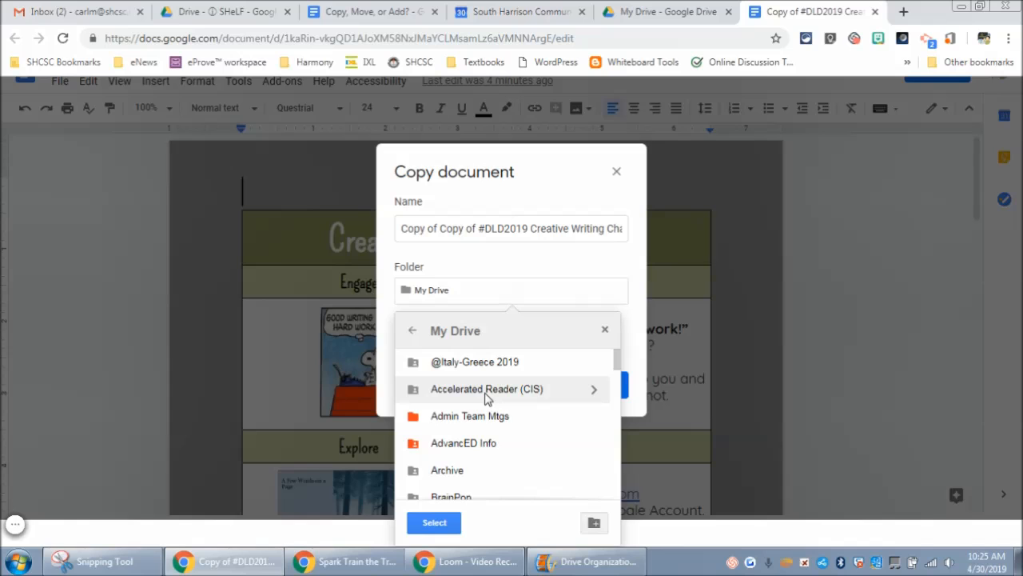
scroll(486, 400, "down", 2)
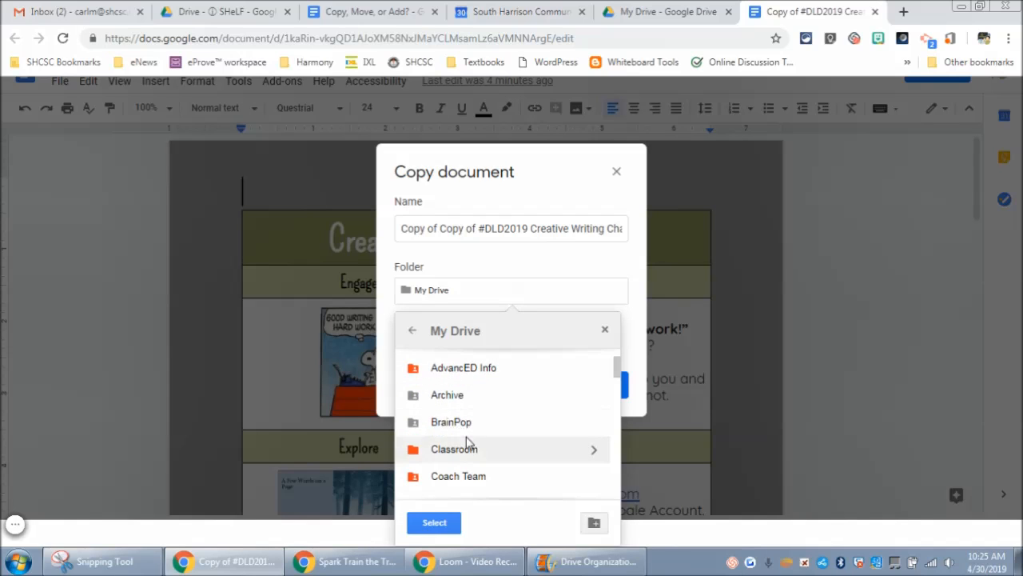
scroll(469, 442, "down", 2)
scroll(470, 438, "down", 12)
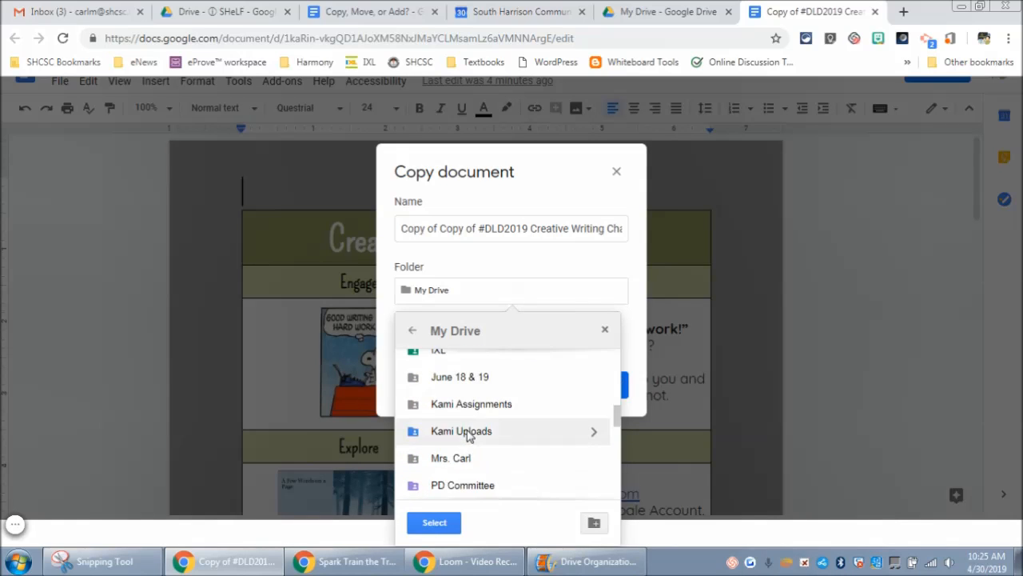
scroll(470, 434, "down", 6)
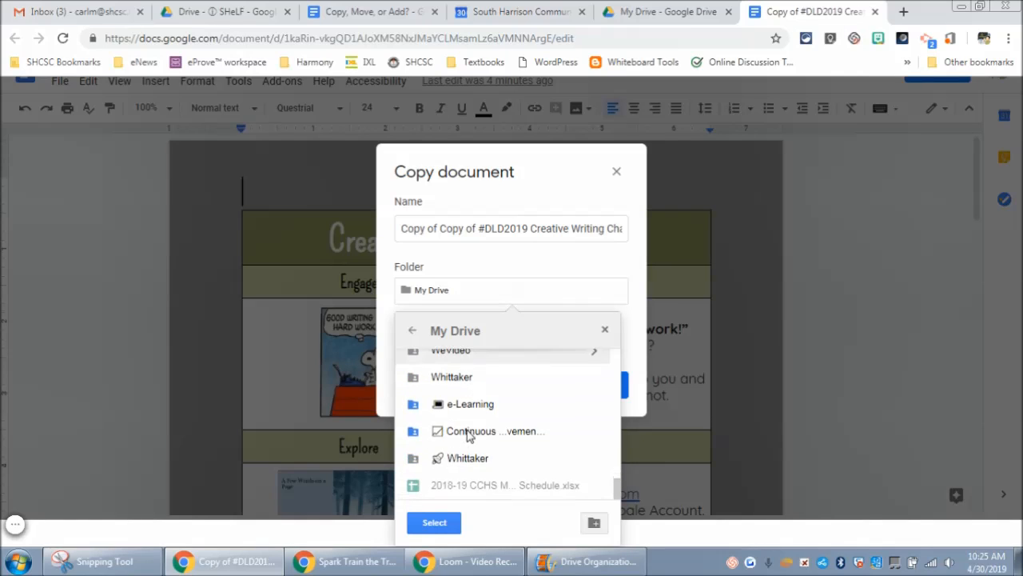
left_click(467, 403)
left_click(434, 522)
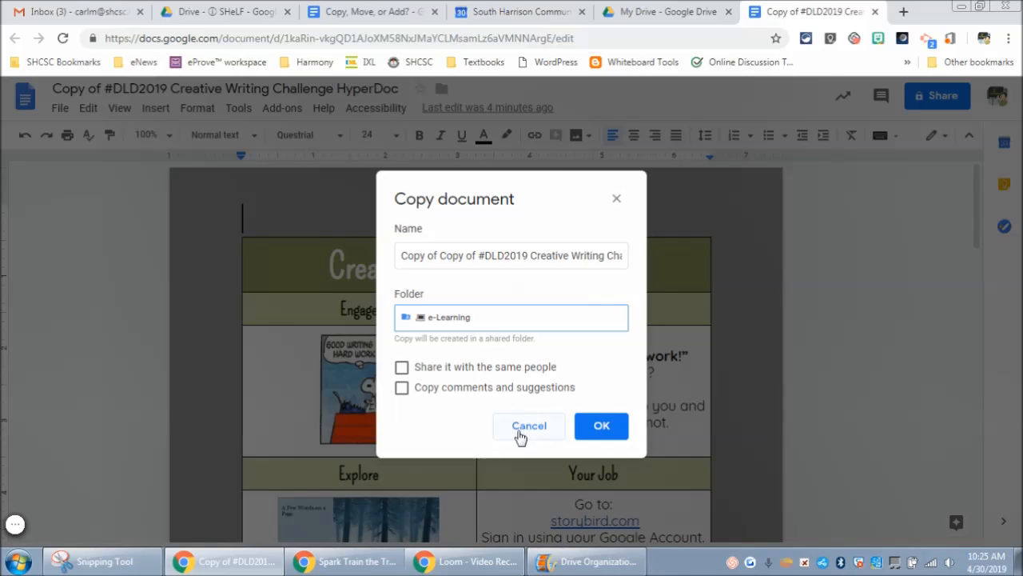
Create the copy of the document and close both open HyperDoc documents to return to My Drive.
left_click(607, 431)
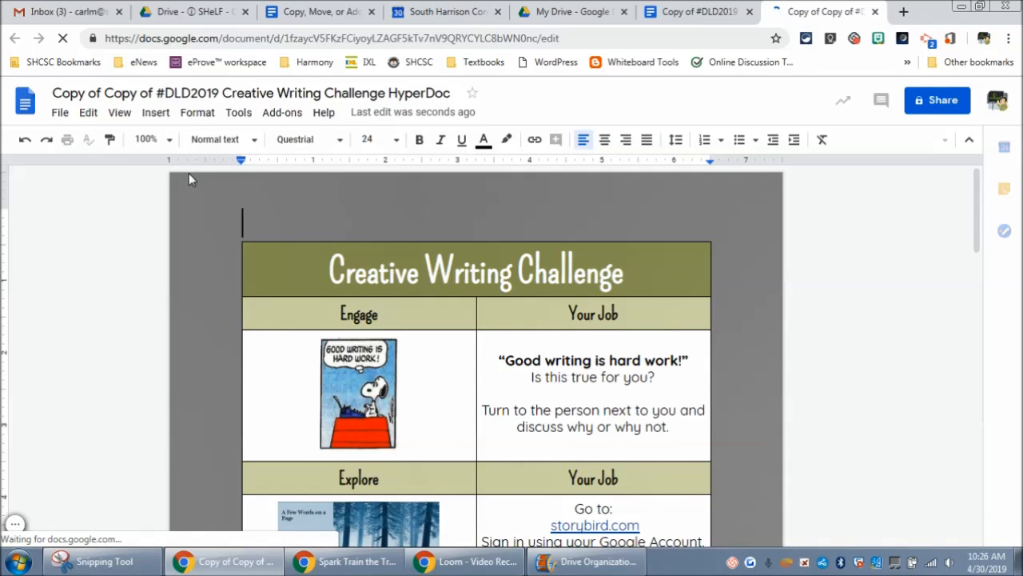
left_click(876, 12)
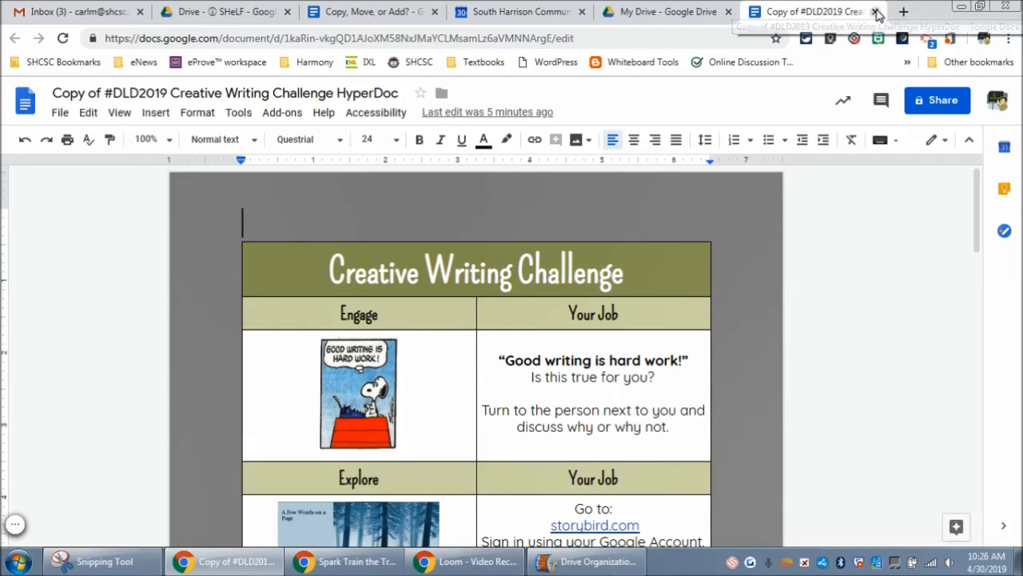
left_click(876, 12)
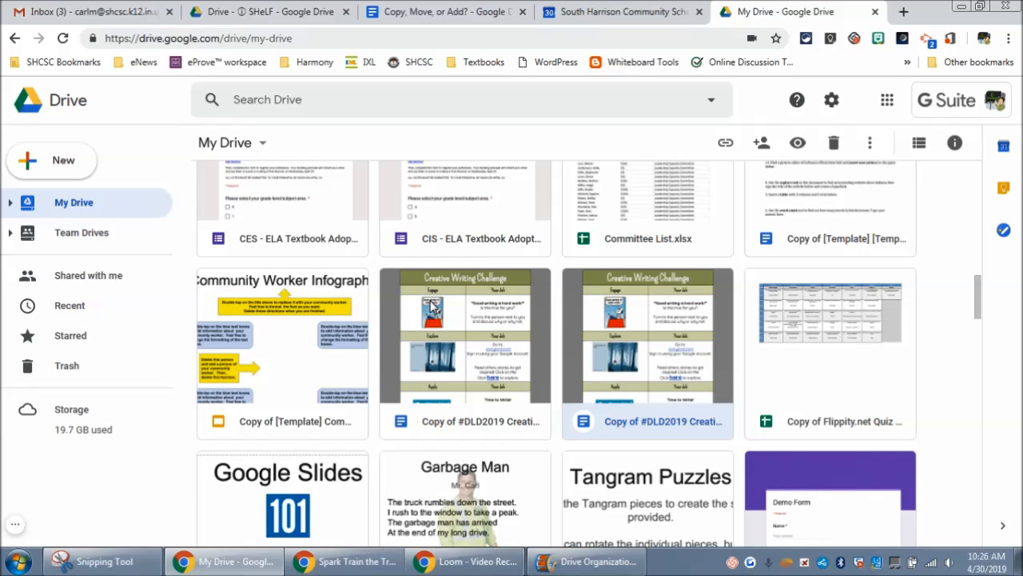
Start moving the first Creative Writing Challenge copy and browse to the Create & Integrate folder inside e-Learning.
right_click(431, 307)
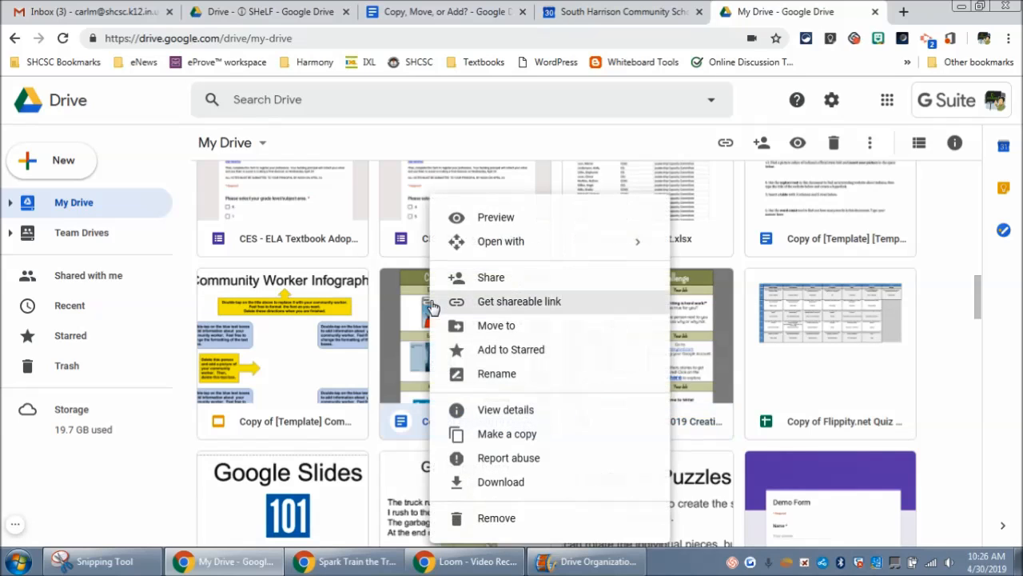
left_click(494, 330)
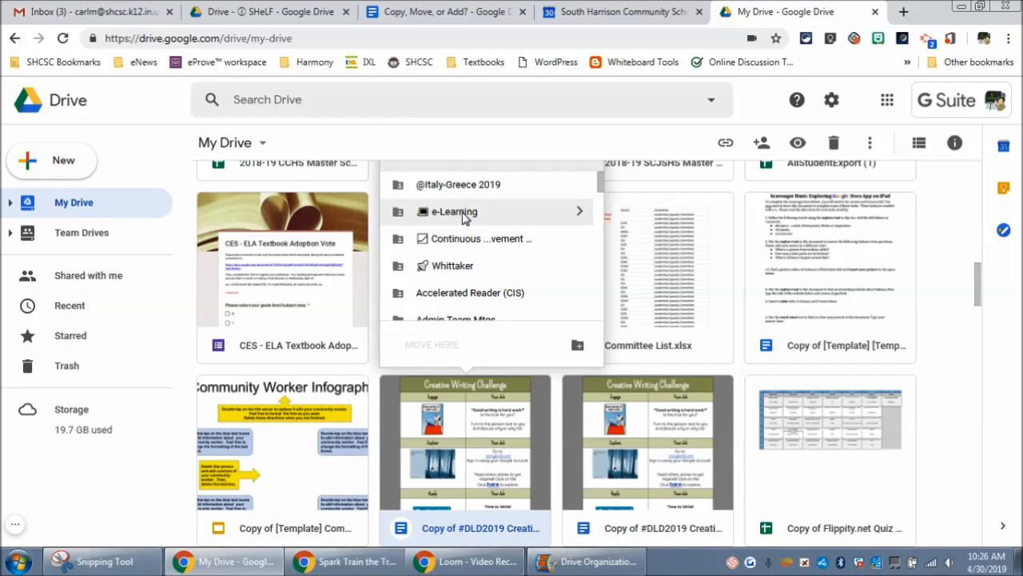
left_click(579, 211)
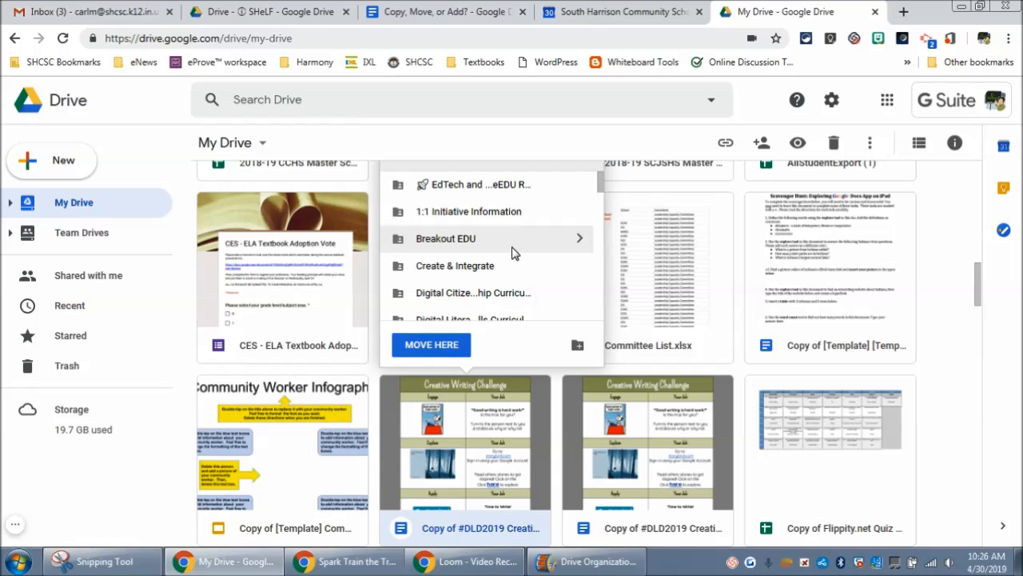
left_click(577, 269)
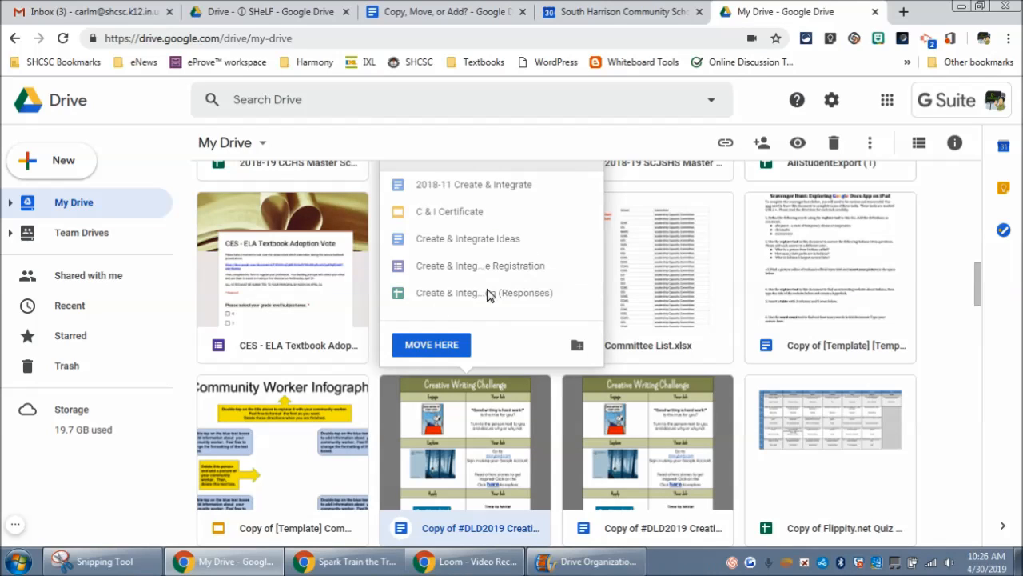
Switch repeatedly between Move Here and Add Here for the Create & Integrate destination, and dismiss the folder chooser without moving the file.
left_click(437, 347)
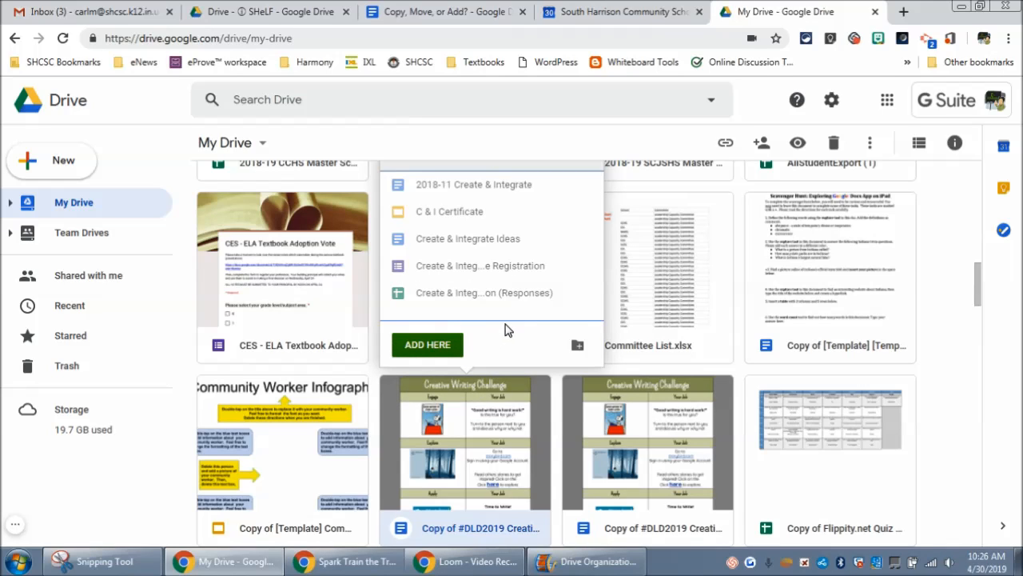
key("ctrl")
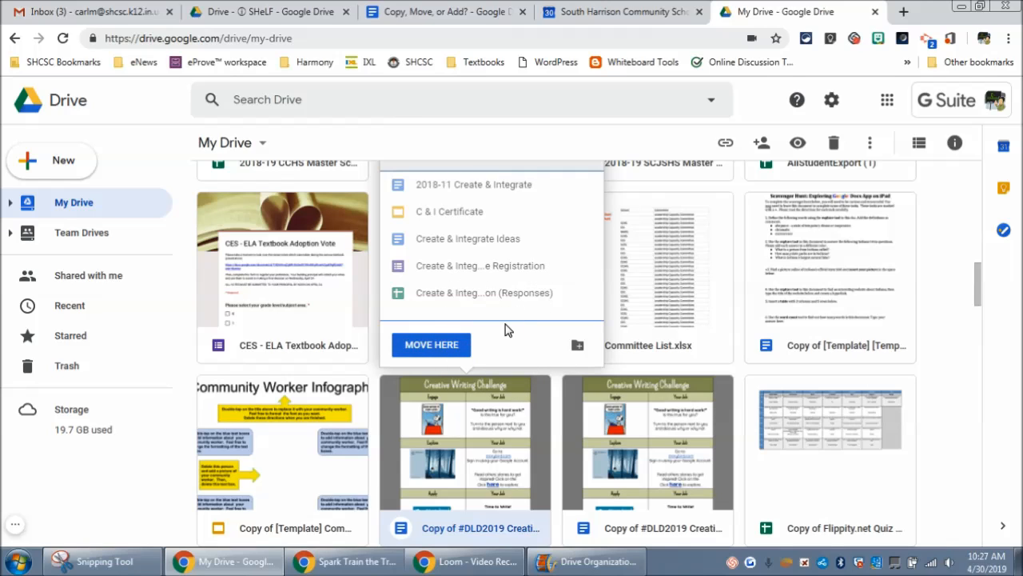
key("ctrl")
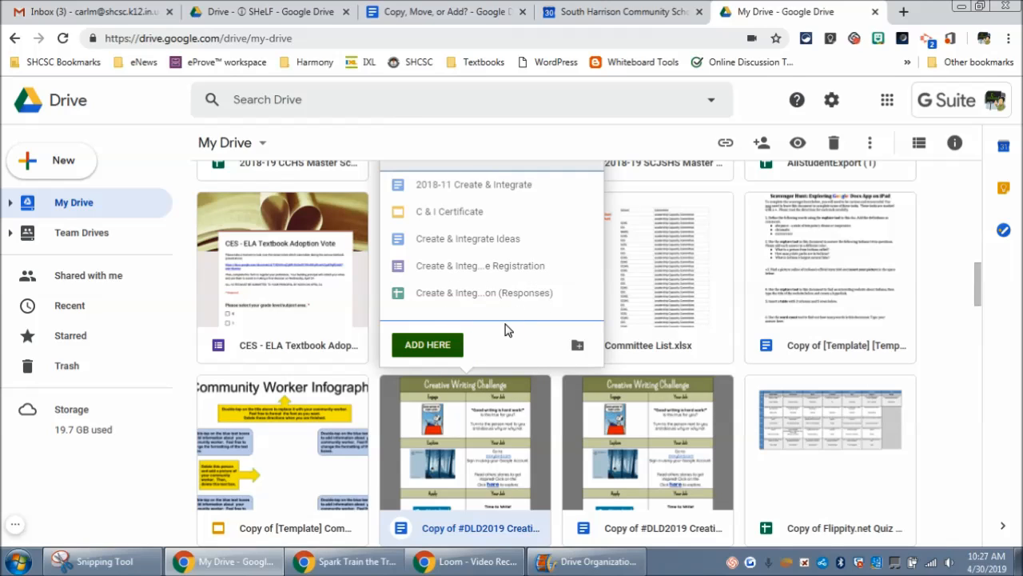
key("ctrl")
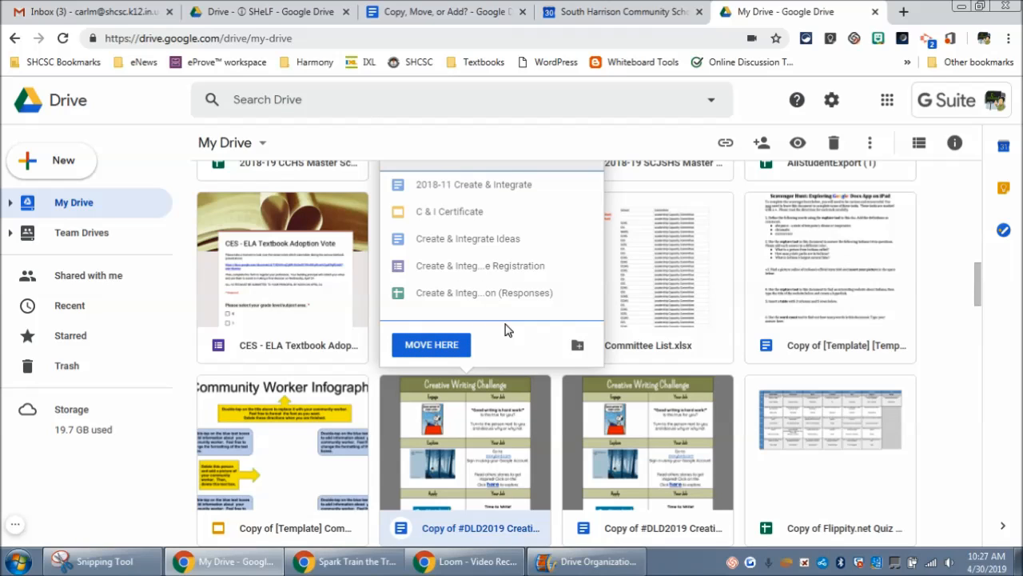
key("ctrl")
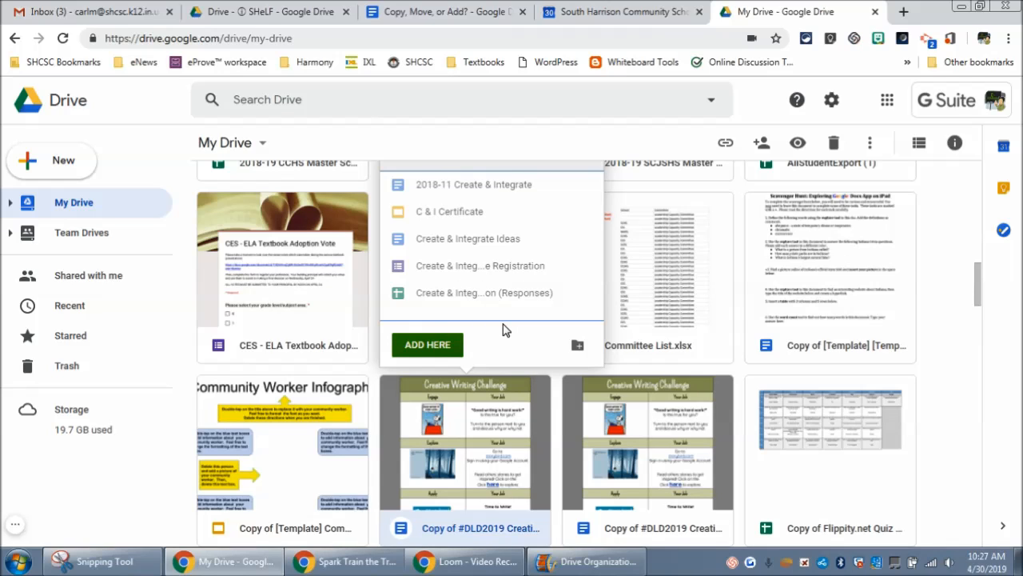
key("ctrl")
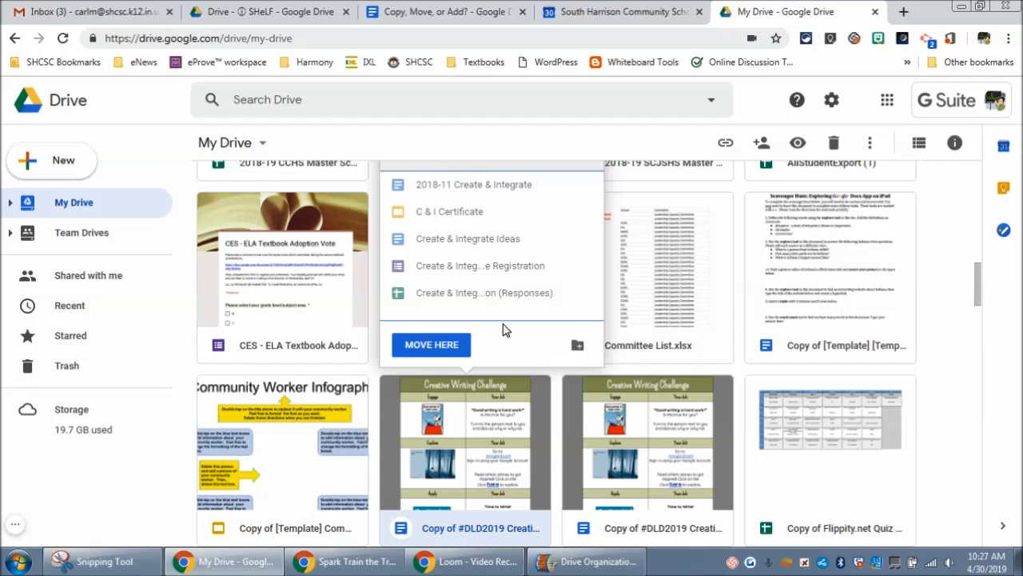
key("ctrl")
key("ctrl")
key("ctrl")
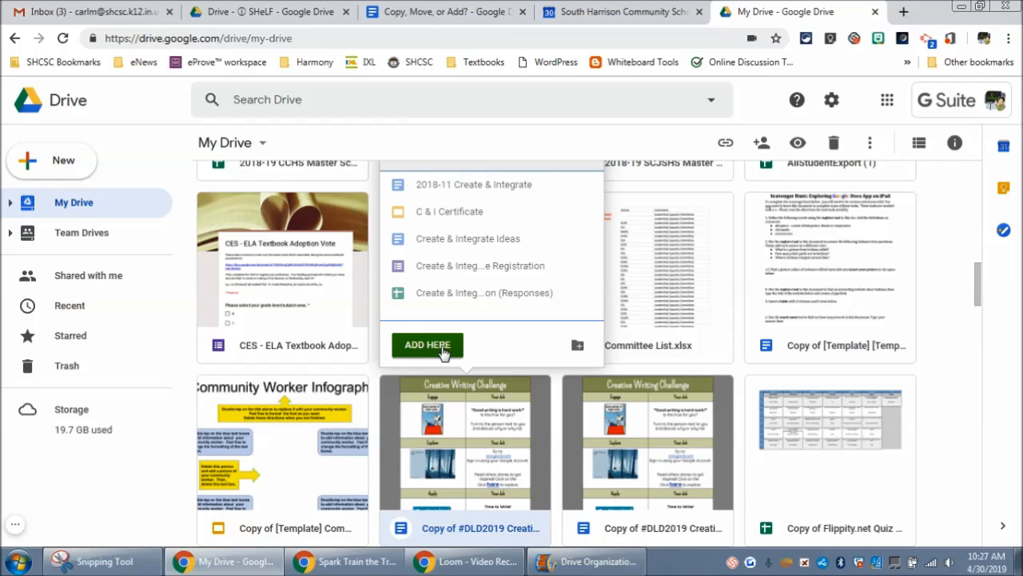
key("ctrl")
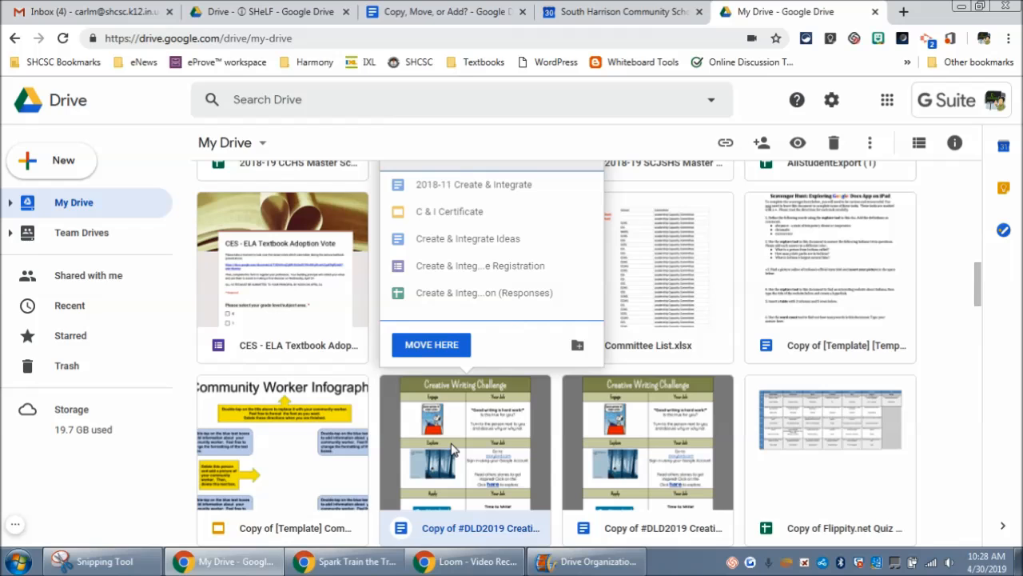
left_click(376, 362)
scroll(383, 358, "up", 10)
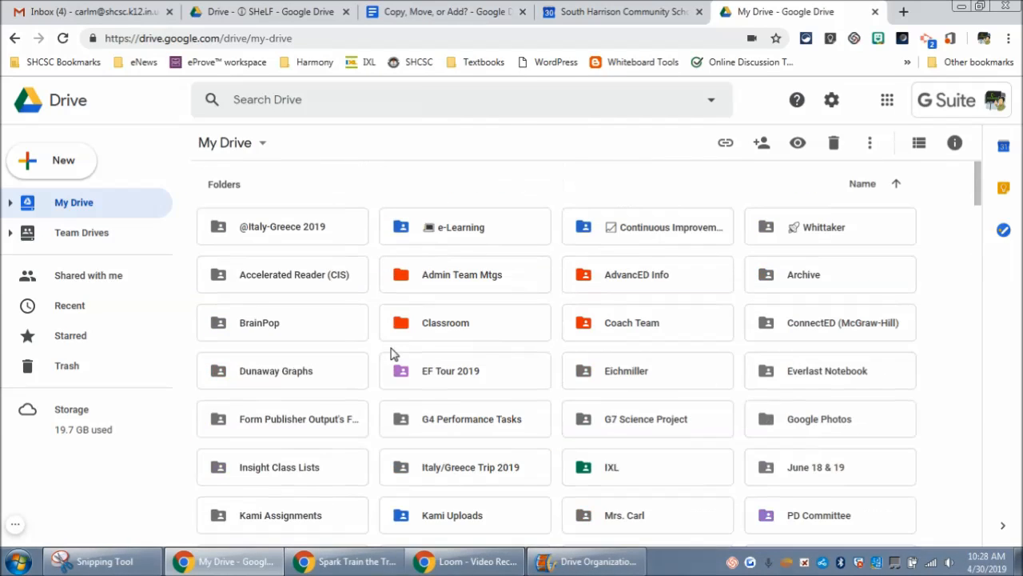